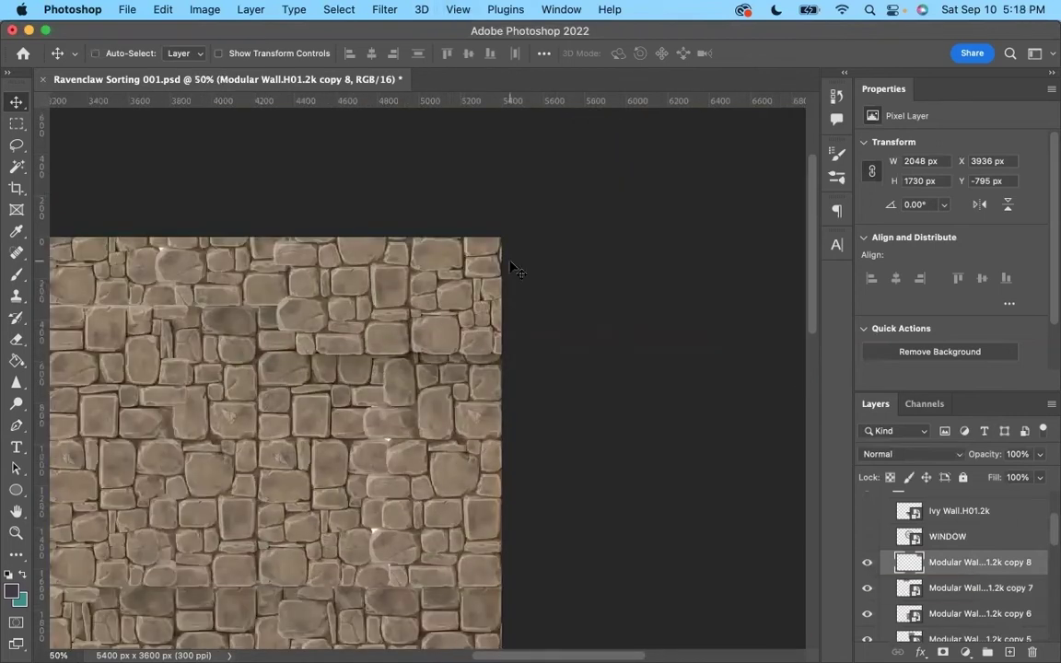
# Add a layer mask to the stone wall copy and set an 11 px brush for painting the seams
pyautogui.hotkey('ctrl', '1')
pyautogui.hotkey('ctrl', '+')
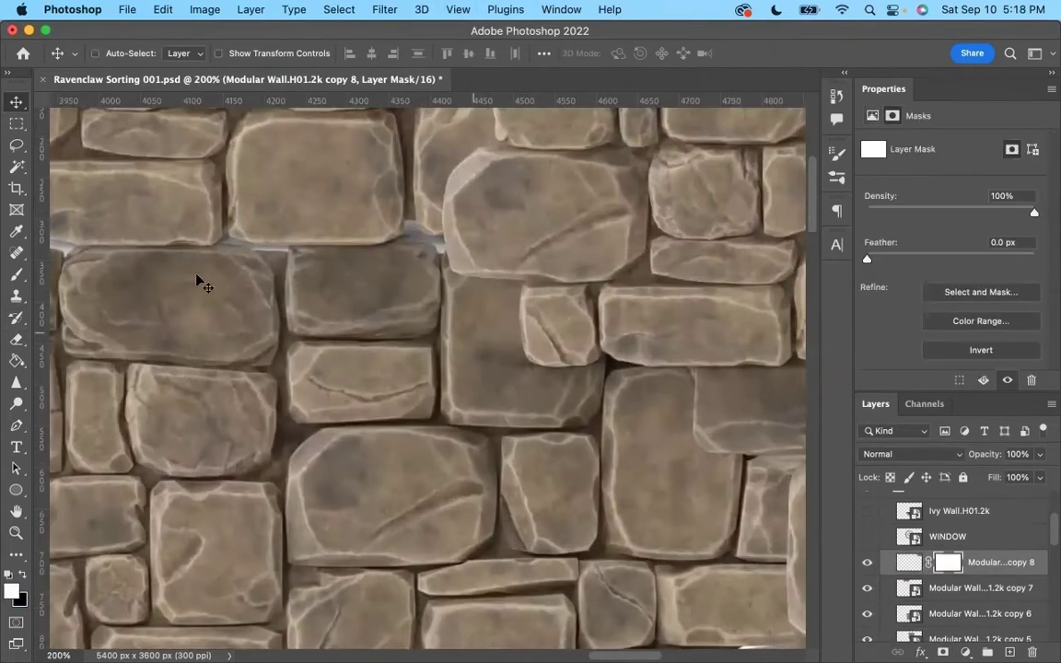
pyautogui.press('b')
pyautogui.rightClick(553, 293)
pyautogui.press('Escape')
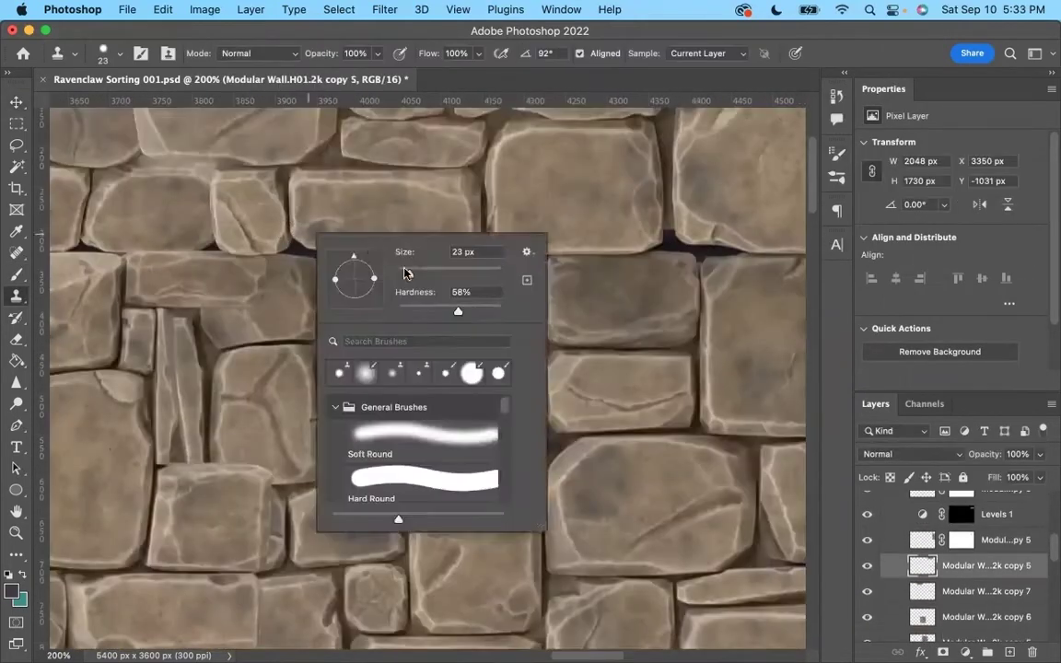
pyautogui.moveTo(405, 273); pyautogui.dragTo(402, 273)
pyautogui.press('Return')
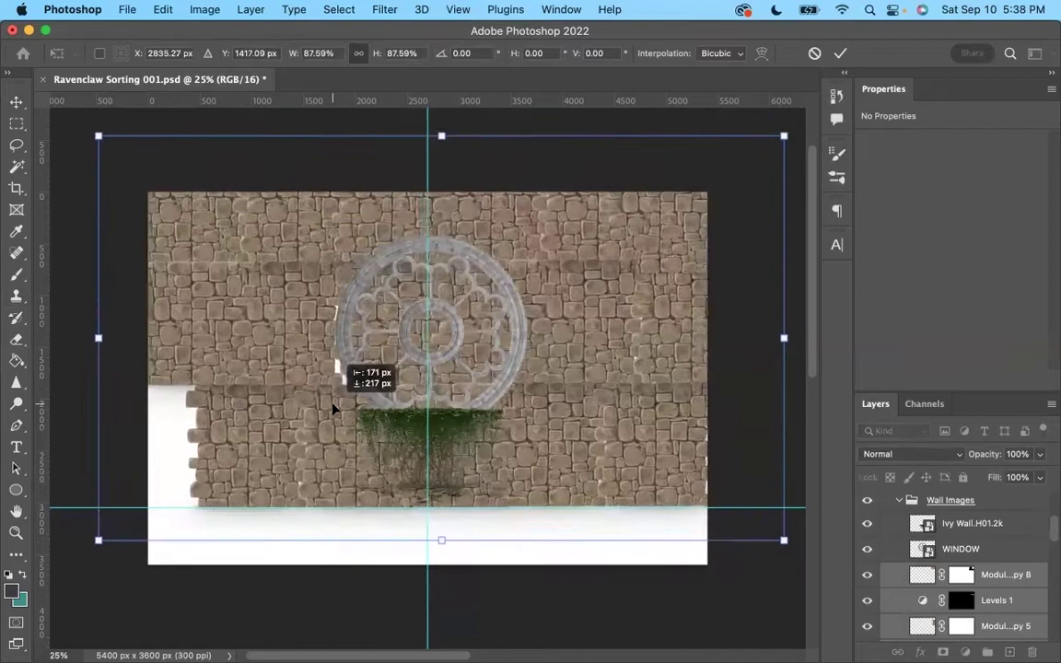
# Show the Banners group and stretch it taller downward with Free Transform
pyautogui.click(867, 555)
pyautogui.click(928, 555)
pyautogui.hotkey('ctrl', 't')
pyautogui.moveTo(428, 398); pyautogui.dragTo(428, 415)
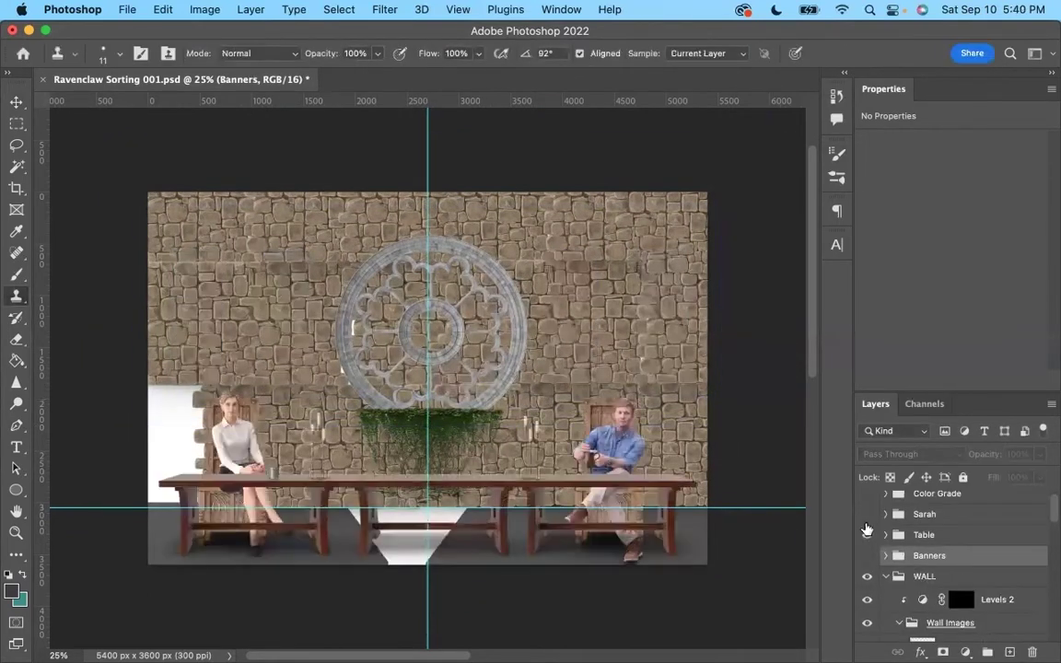
# Show the Sarah figure and the banners, and reposition a stone wall copy
pyautogui.click(867, 514)
pyautogui.click(867, 555)
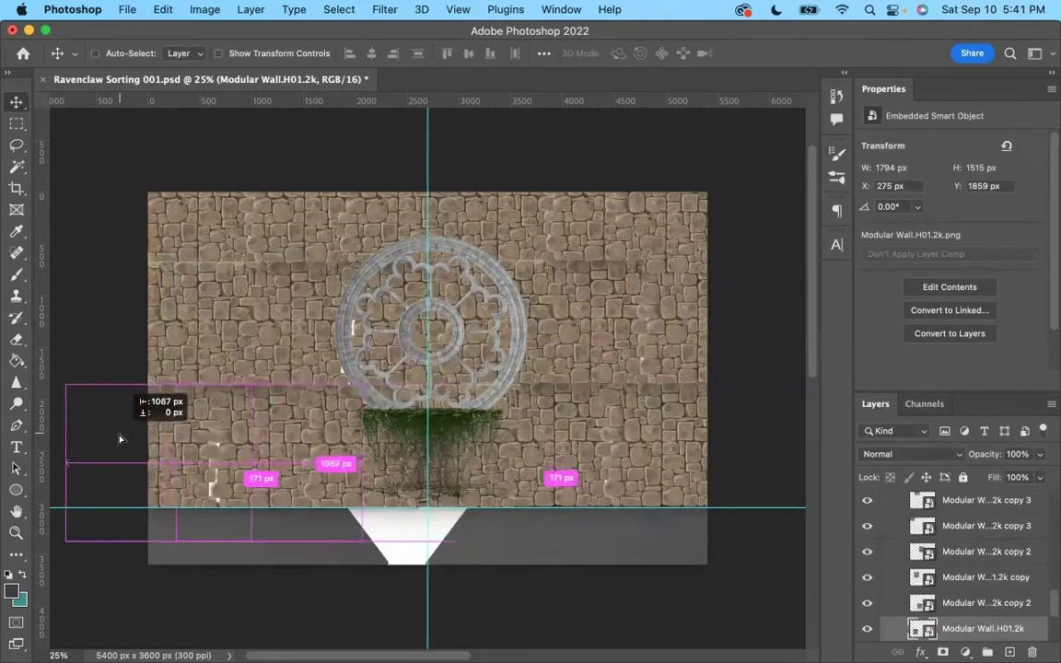
pyautogui.moveTo(128, 398); pyautogui.dragTo(346, 451)
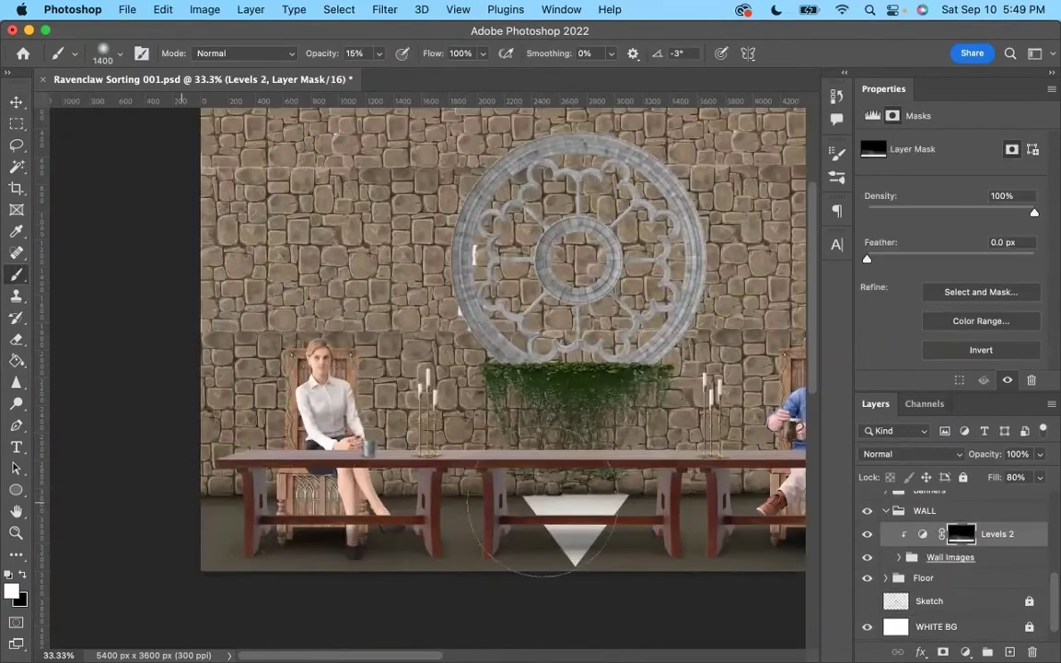
pyautogui.hscroll(5, 429, 340)
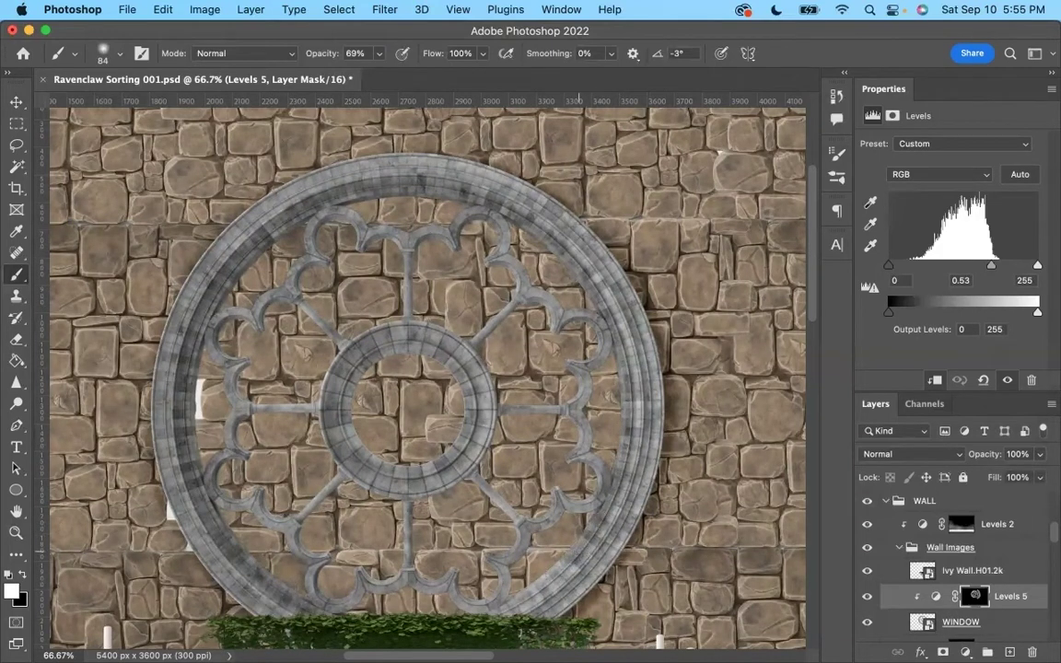
# Darken the rose window tracery on the Levels 5 mask and mask out the extra table legs
pyautogui.moveTo(566, 382); pyautogui.dragTo(422, 558)
pyautogui.moveTo(396, 296)
pyautogui.mouseDown()
pyautogui.moveTo(322, 419)
pyautogui.moveTo(302, 510)
pyautogui.mouseUp()
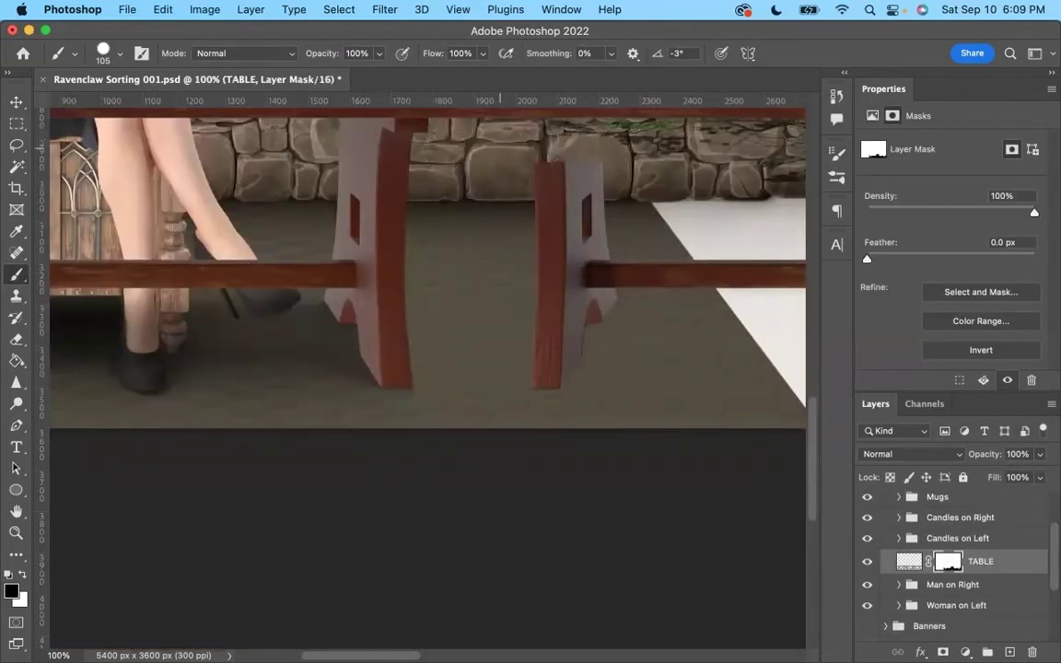
pyautogui.moveTo(336, 165); pyautogui.dragTo(351, 304)
pyautogui.moveTo(515, 161)
pyautogui.mouseDown()
pyautogui.moveTo(525, 230)
pyautogui.moveTo(360, 314)
pyautogui.moveTo(308, 315)
pyautogui.mouseUp()
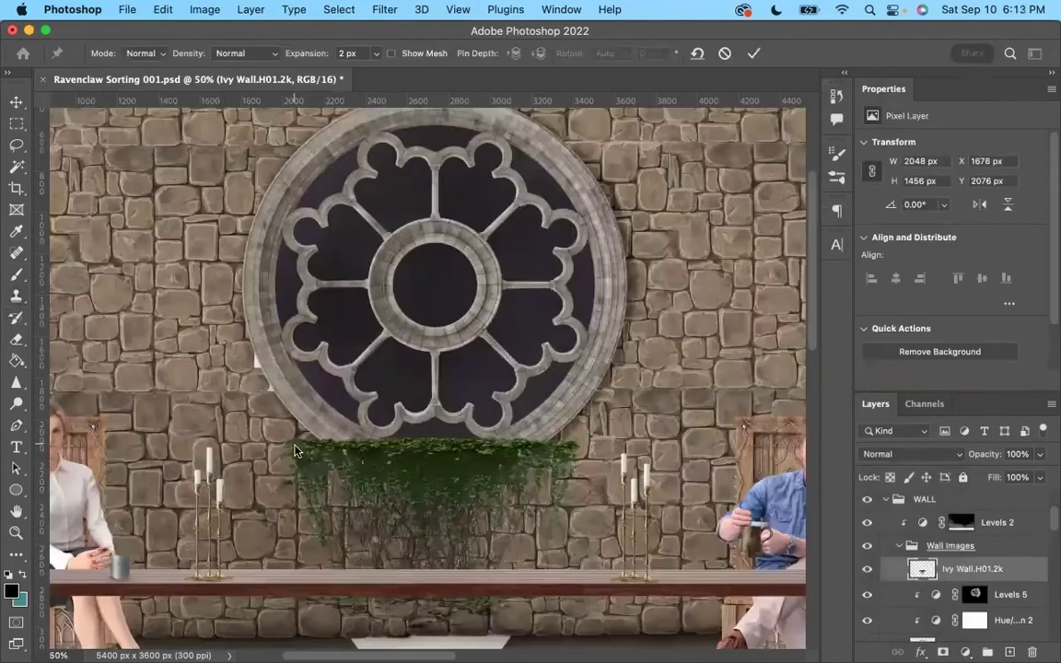
# Puppet Warp the ivy so both sides curve up along the rose window's rim
pyautogui.click(295, 448)
pyautogui.scroll(-2, 312, 465)
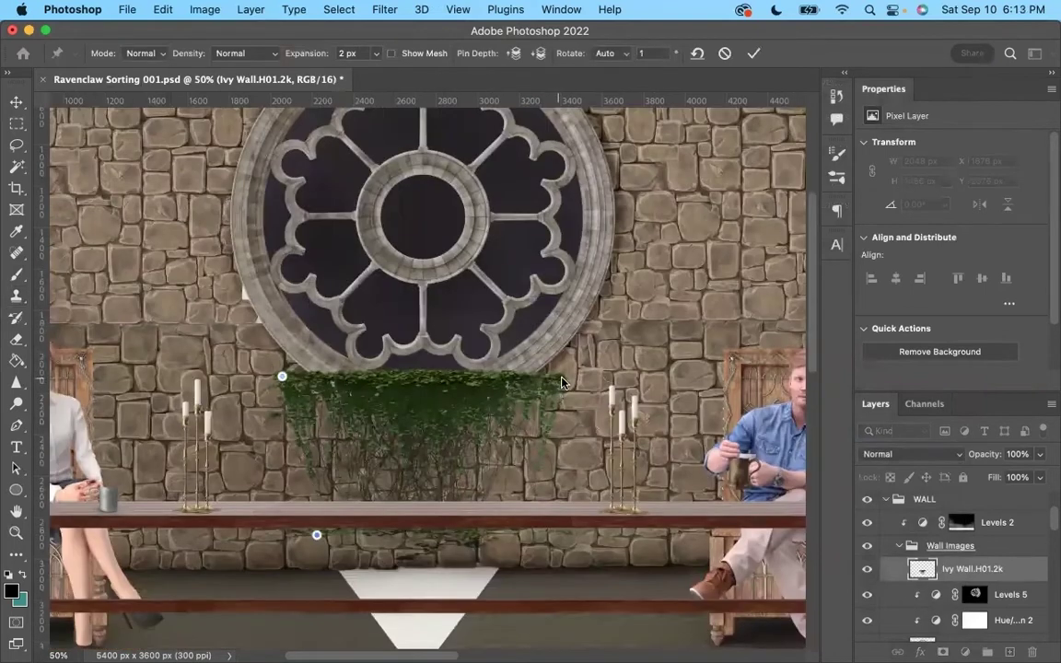
pyautogui.moveTo(282, 376); pyautogui.dragTo(311, 322)
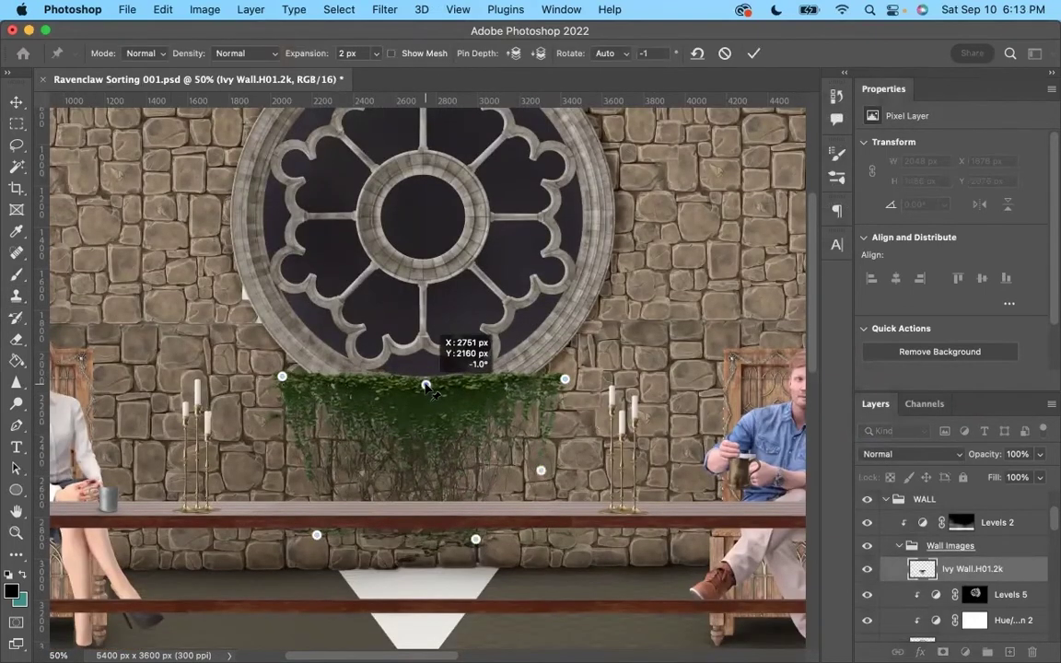
pyautogui.moveTo(316, 534); pyautogui.dragTo(296, 508)
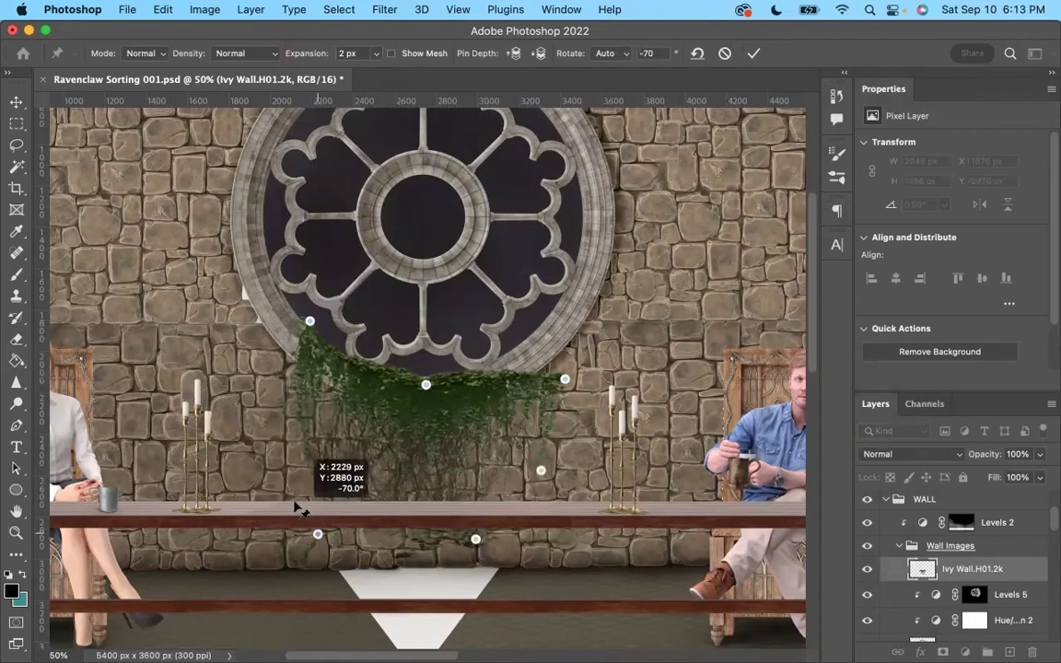
pyautogui.moveTo(564, 378); pyautogui.dragTo(540, 328)
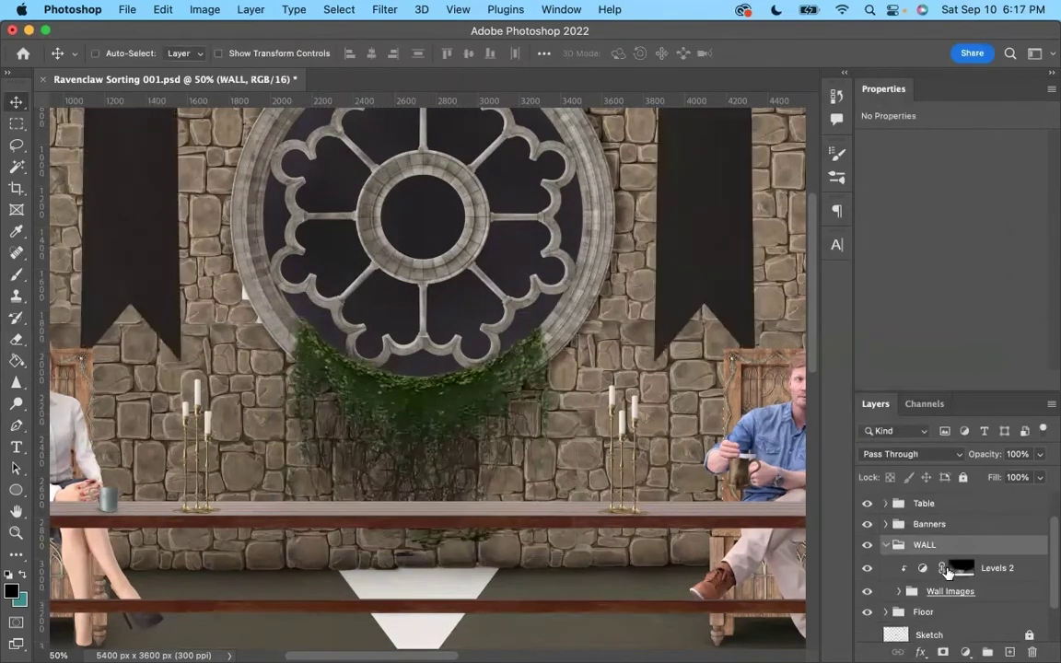
# Select the Levels 2 mask and set a larger, lower-opacity brush to paint it
pyautogui.click(947, 572)
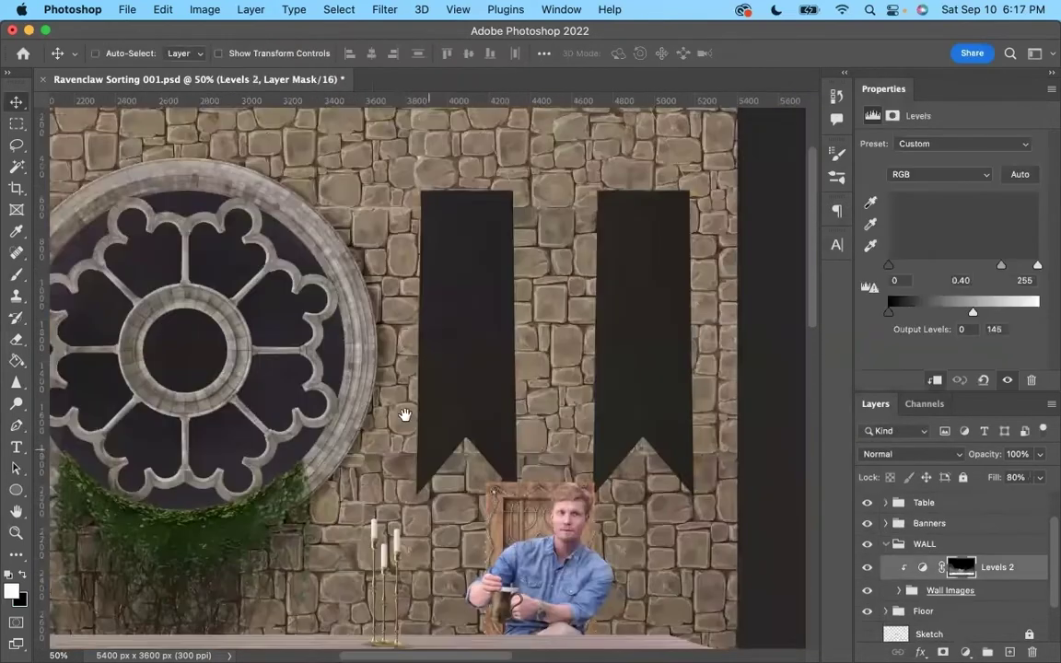
pyautogui.rightClick(445, 184)
pyautogui.press('3')
pyautogui.press('1')
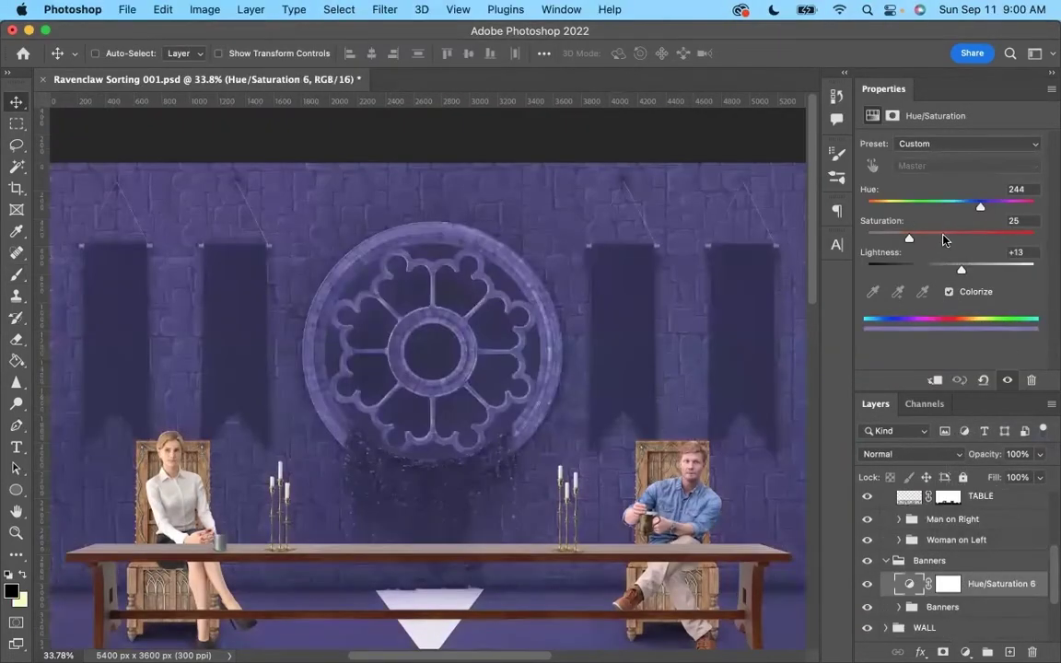
# Set the blue tint's saturation to 57, clip it to the banners, and blend it by underlying brightness
pyautogui.moveTo(943, 239); pyautogui.dragTo(962, 242)
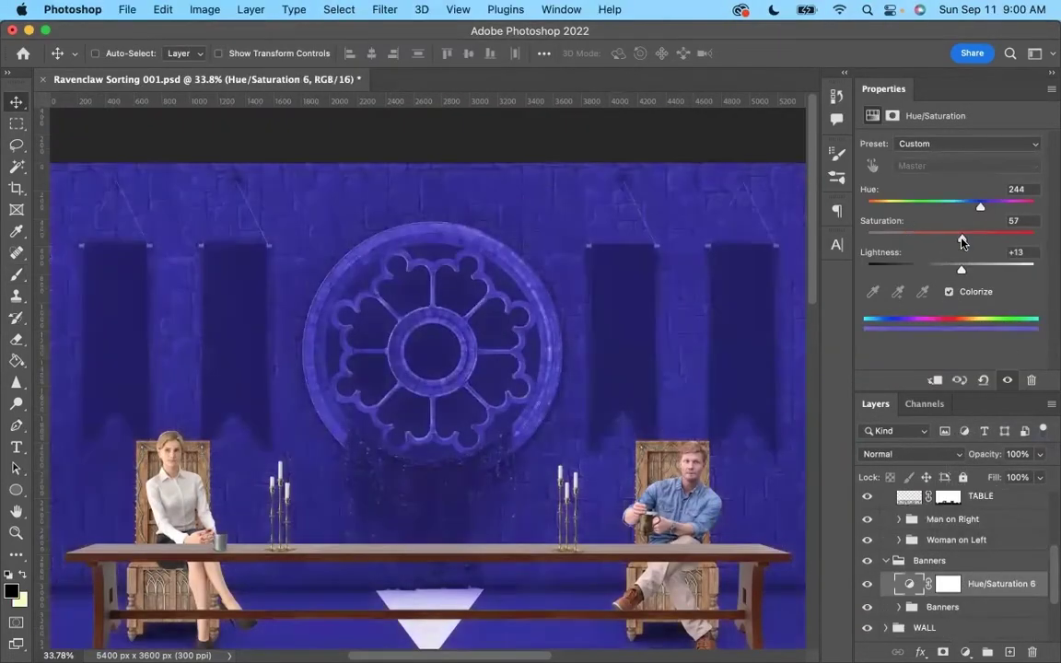
pyautogui.press('super+alt+g')
pyautogui.rightClick(922, 584)
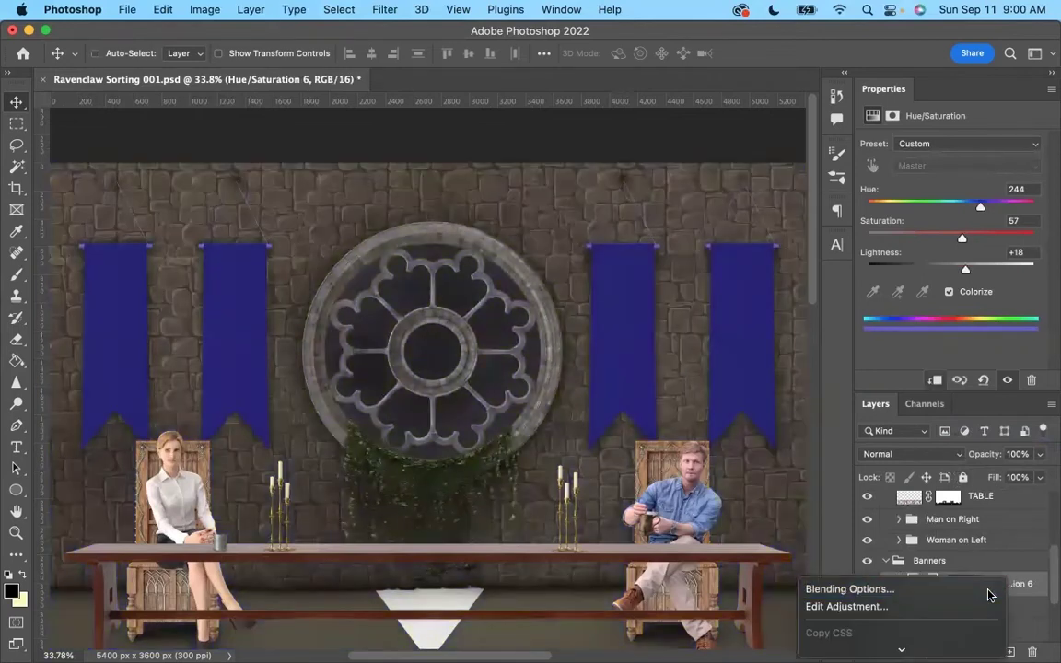
pyautogui.click(829, 579)
pyautogui.moveTo(523, 419); pyautogui.dragTo(614, 419)
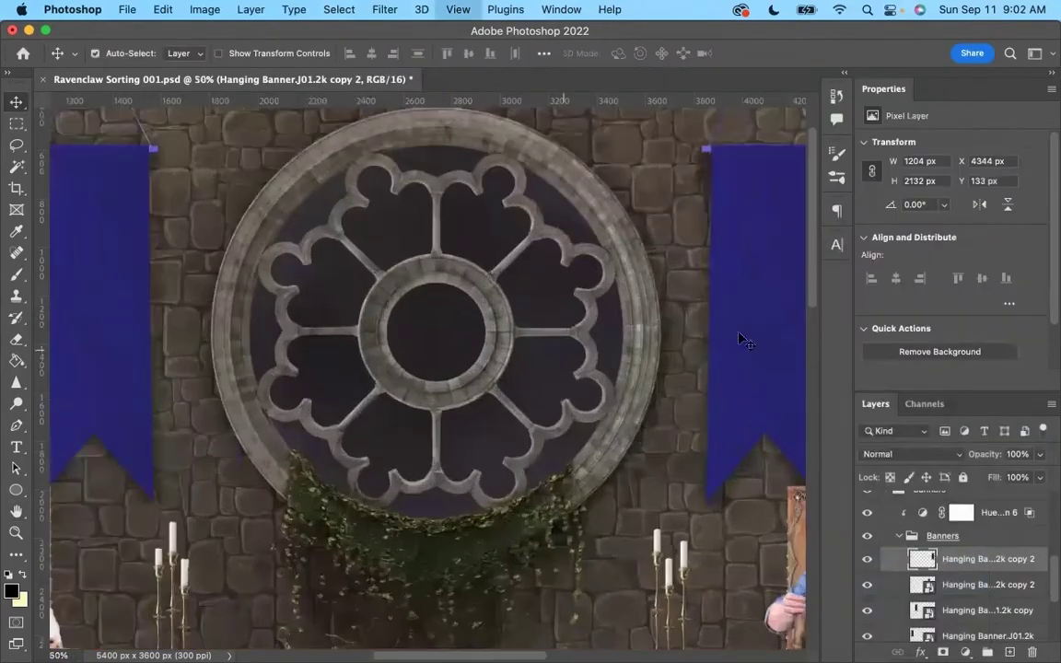
# Warp the right banner, curving its bottom edge and nudging its top-right corner
pyautogui.hscroll(3, 709, 378)
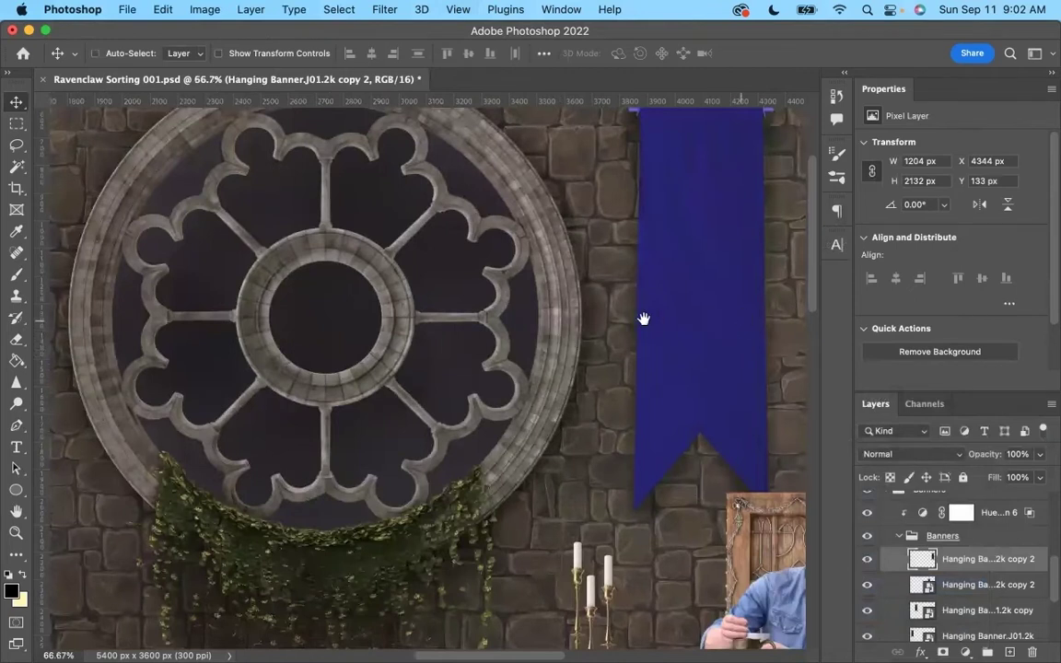
pyautogui.moveTo(644, 319); pyautogui.dragTo(214, 319)
pyautogui.click(162, 9)
pyautogui.click(269, 381)
pyautogui.click(421, 443)
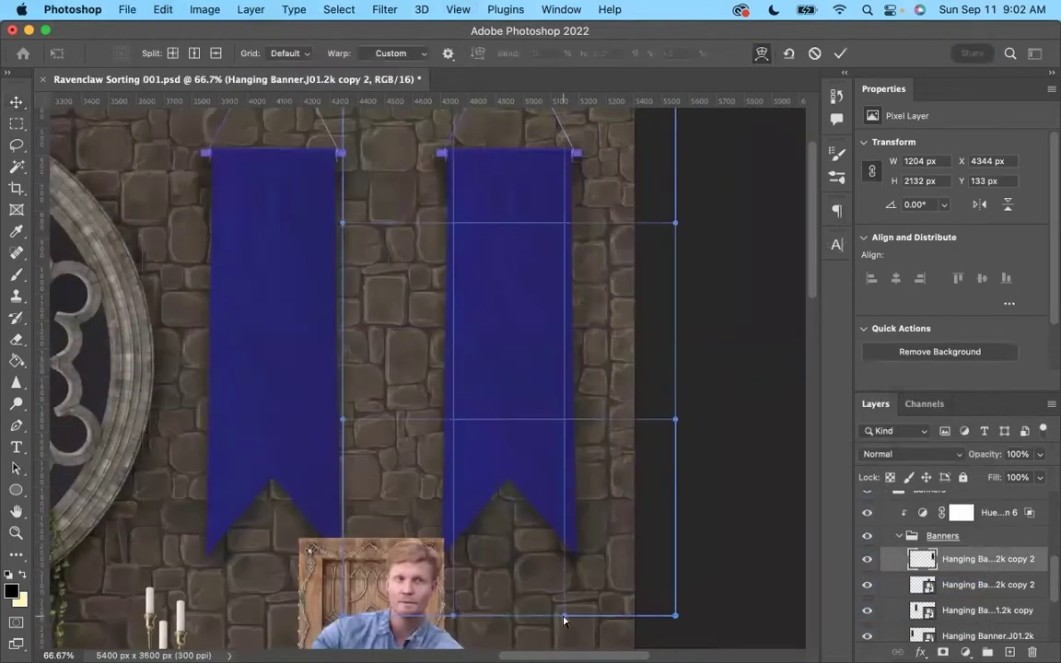
pyautogui.moveTo(566, 613); pyautogui.dragTo(566, 594)
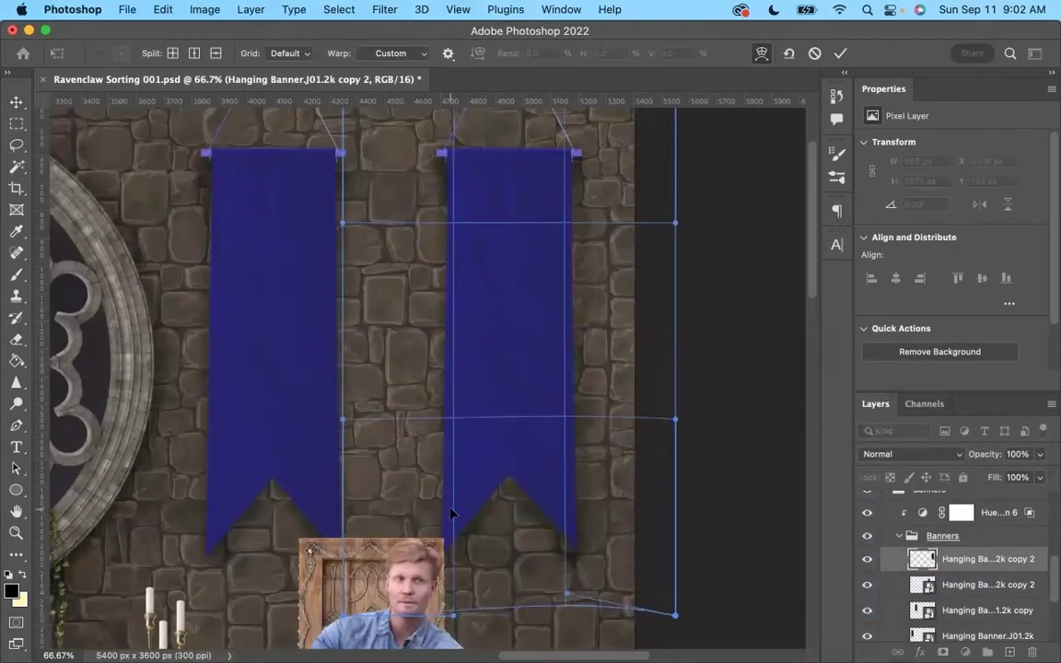
pyautogui.moveTo(576, 152); pyautogui.dragTo(578, 154)
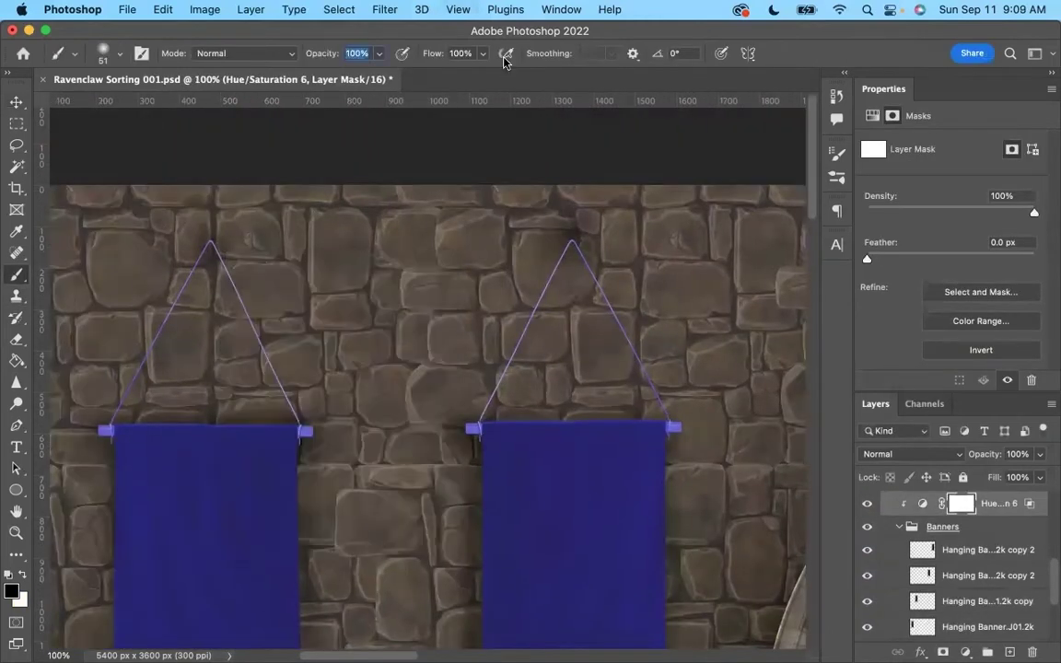
# Pick a soft round brush for the mask and bring the other banner pair into view
pyautogui.rightClick(306, 432)
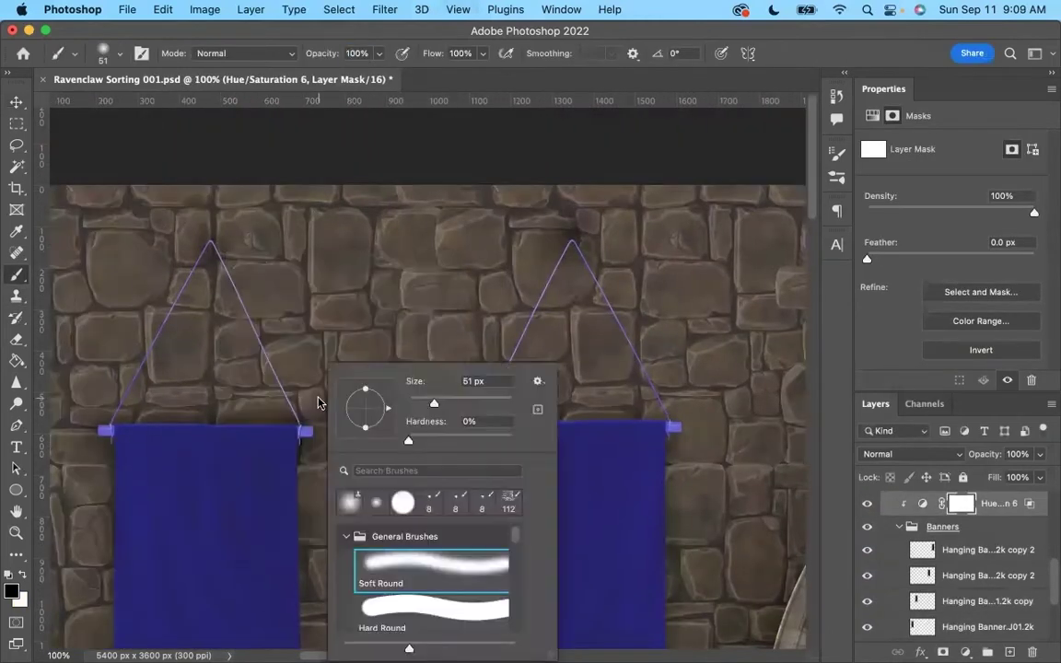
pyautogui.click(306, 431)
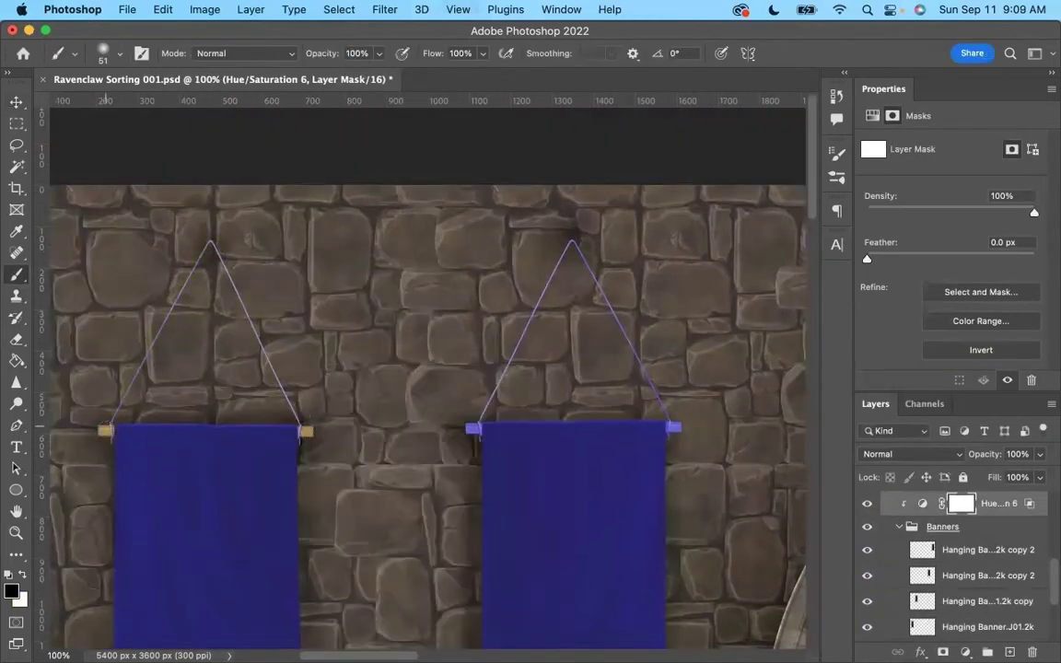
pyautogui.moveTo(675, 446); pyautogui.dragTo(293, 409)
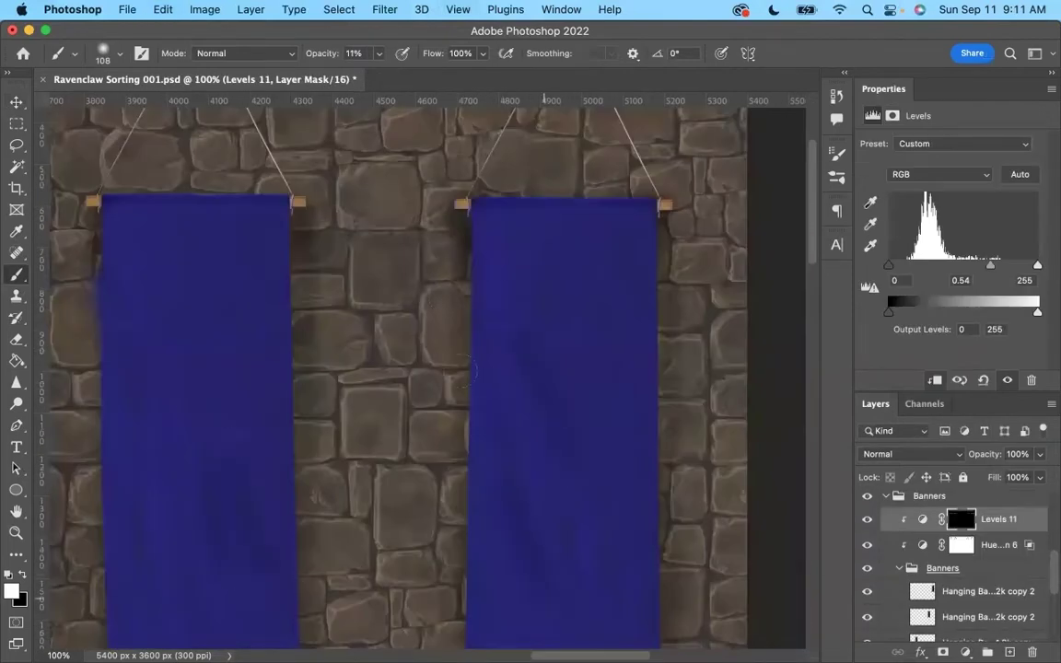
pyautogui.scroll(-3, 543, 368)
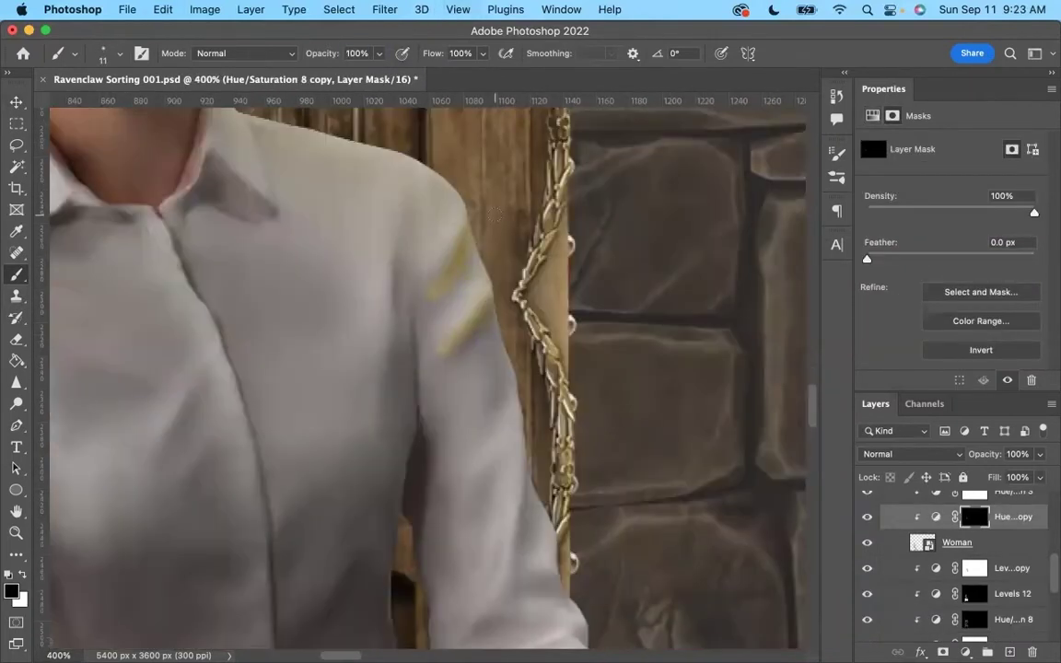
# Add a Colorize Hue/Saturation adjustment with a warm hue of 30 for the table
pyautogui.scroll(-5, 464, 401)
pyautogui.hscroll(4, 463, 401)
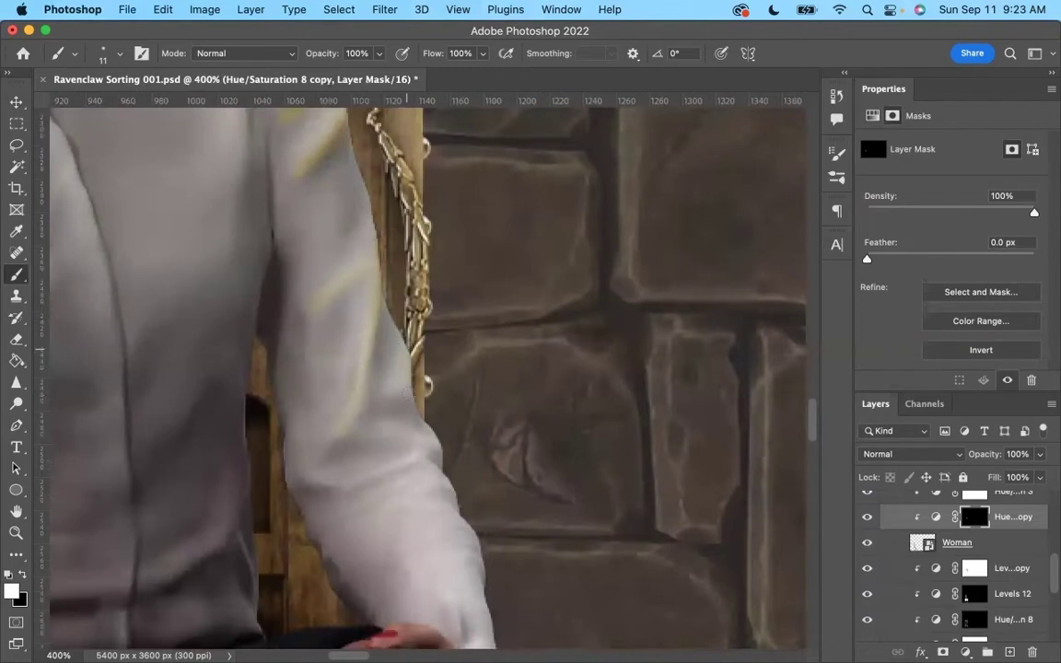
pyautogui.scroll(5, 277, 350)
pyautogui.hscroll(-2, 276, 351)
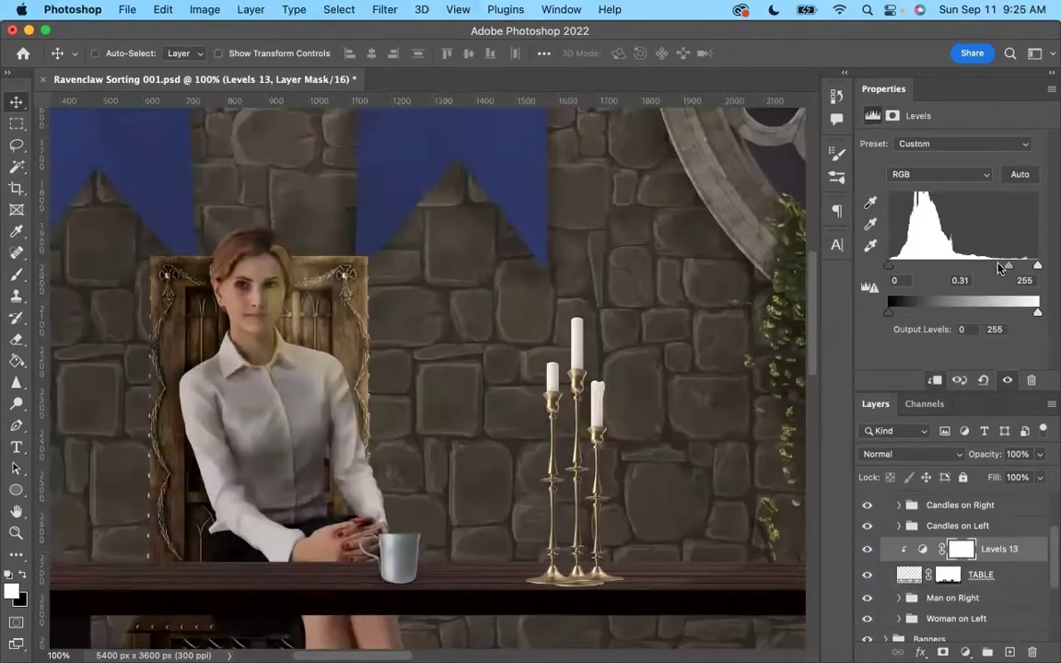
pyautogui.scroll(-5, 594, 322)
pyautogui.hscroll(-5, 594, 323)
pyautogui.moveTo(870, 206); pyautogui.dragTo(881, 209)
pyautogui.moveTo(683, 440); pyautogui.dragTo(610, 333)
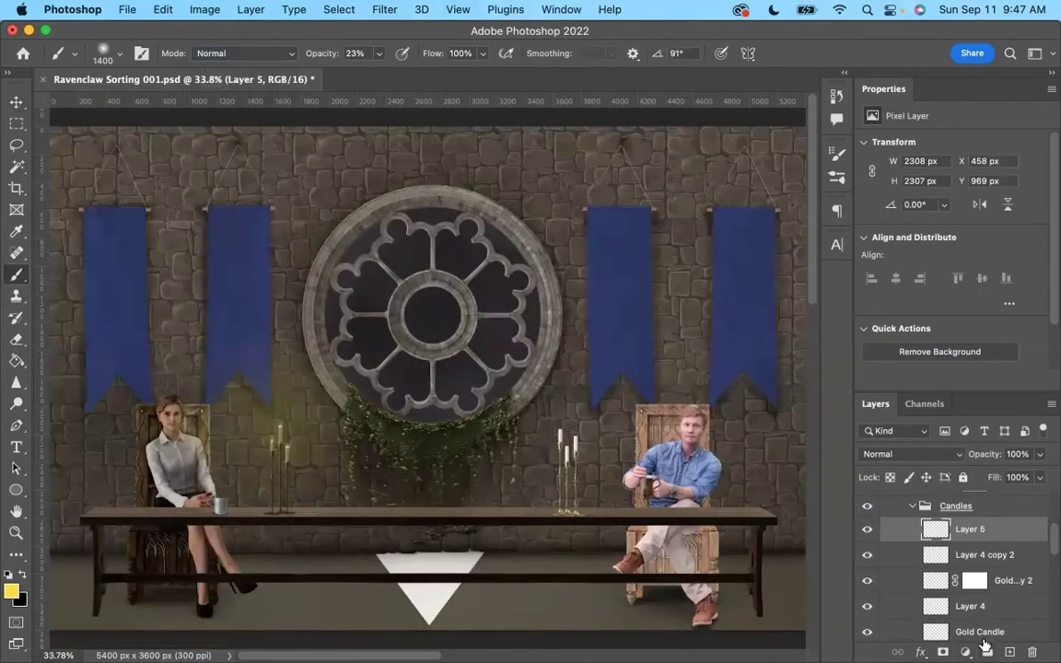
# On a new layer, paint a yellow Overlay glow around the left candles and banner
pyautogui.click(1009, 651)
pyautogui.click(225, 53)
pyautogui.click(262, 339)
pyautogui.click(242, 401)
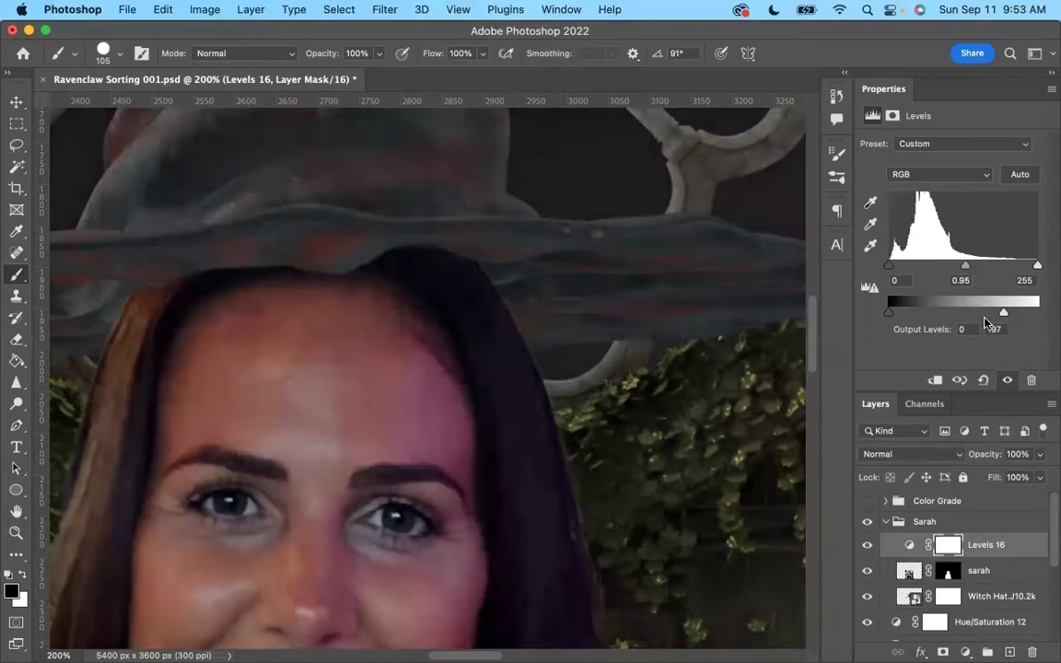
# Add a clipped Levels with an inverted mask and paint shadow onto the girl's forehead under the brim
pyautogui.moveTo(990, 314); pyautogui.dragTo(949, 315)
pyautogui.hotkey('ctrl', 'i')
pyautogui.moveTo(368, 258)
pyautogui.mouseDown()
pyautogui.moveTo(102, 294)
pyautogui.moveTo(479, 369)
pyautogui.mouseUp()
pyautogui.moveTo(156, 359); pyautogui.dragTo(423, 368)
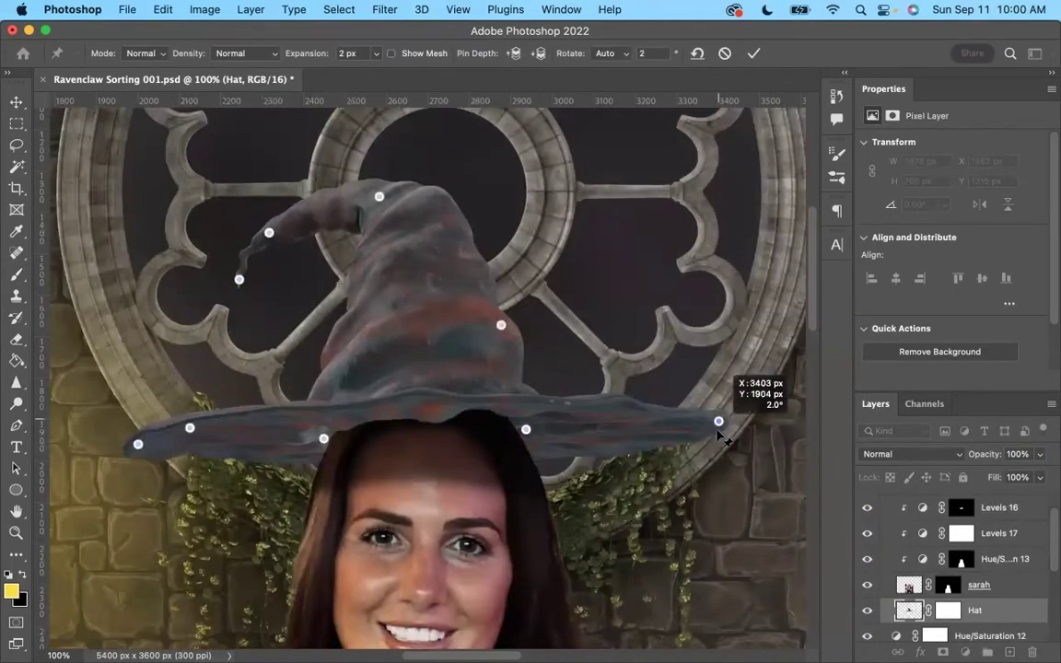
# Puppet Warp the hat brim downward and lower the brush opacity to 11%
pyautogui.moveTo(717, 420); pyautogui.dragTo(707, 464)
pyautogui.moveTo(503, 329); pyautogui.dragTo(506, 310)
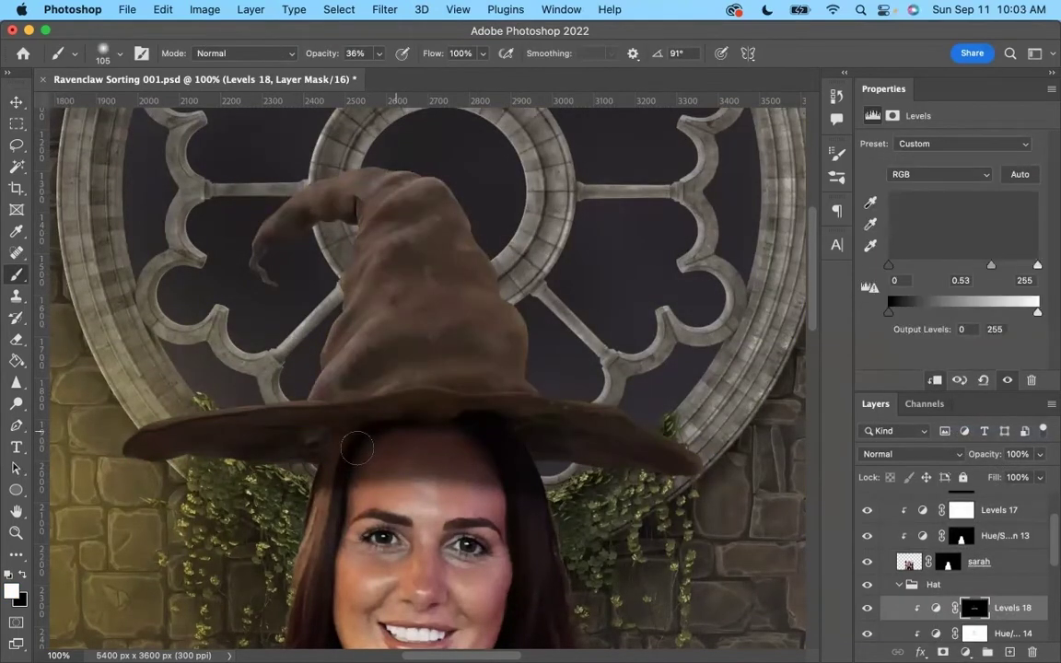
pyautogui.press('1')
pyautogui.press('1')
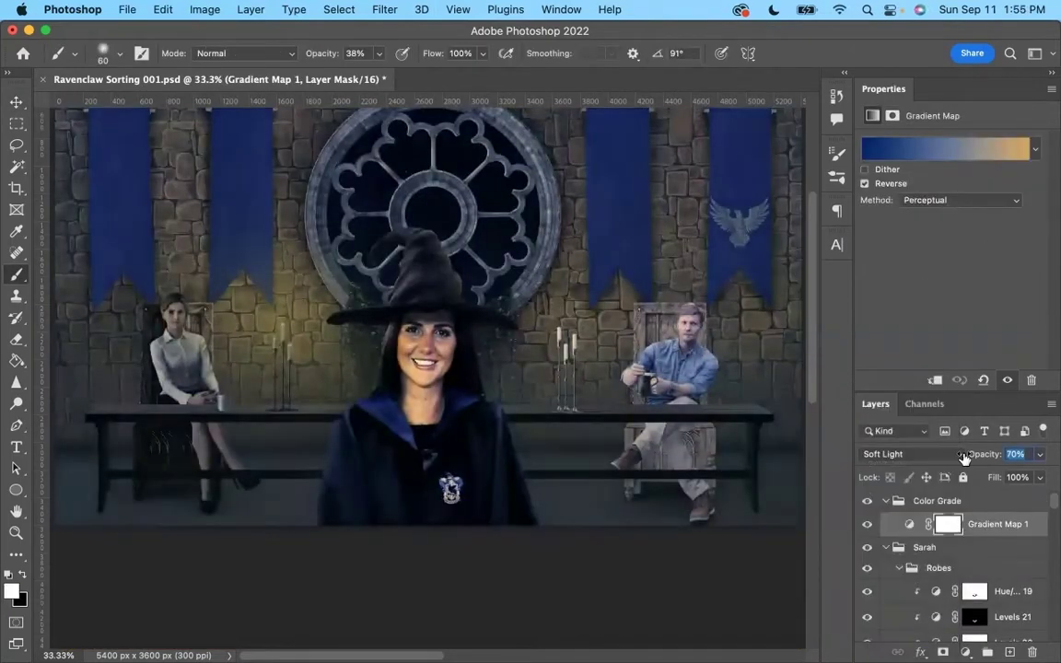
# Lower the colour grade to 45% opacity, clip Levels 22 to the sky, and reposition the sky in the window
pyautogui.moveTo(963, 457); pyautogui.dragTo(942, 457)
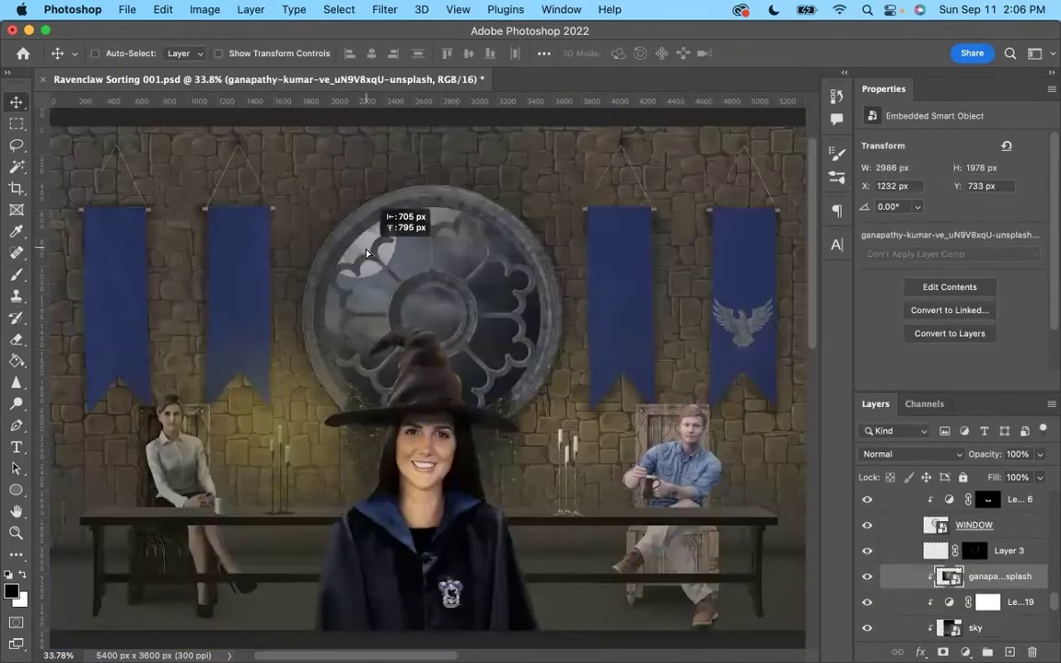
pyautogui.hotkey('ctrl', 'alt', 'g')
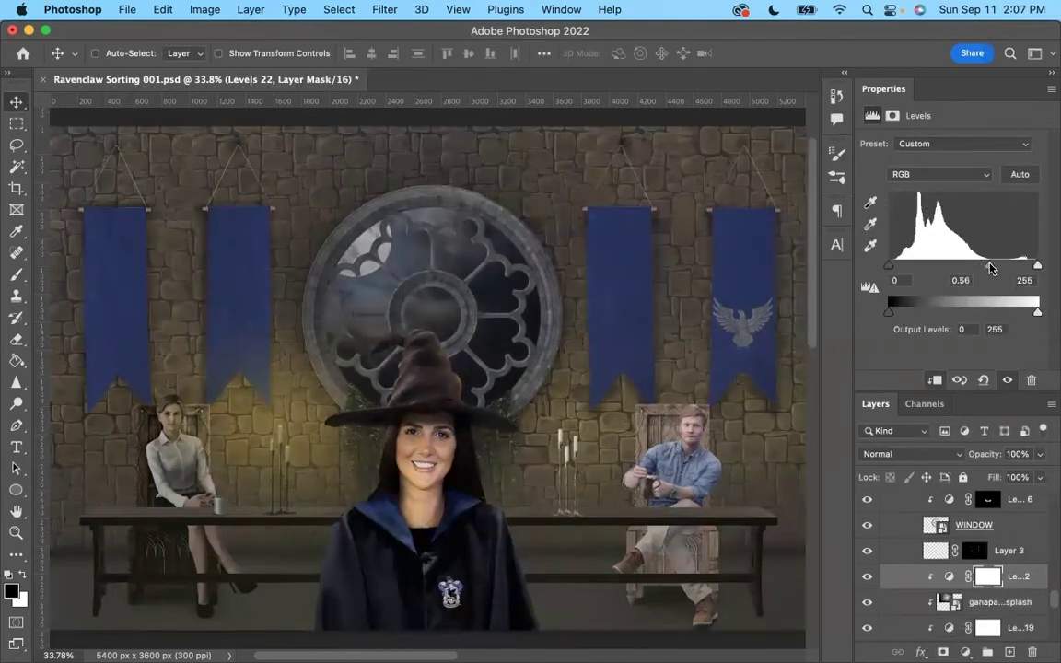
pyautogui.click(949, 601)
pyautogui.moveTo(364, 267); pyautogui.dragTo(390, 241)
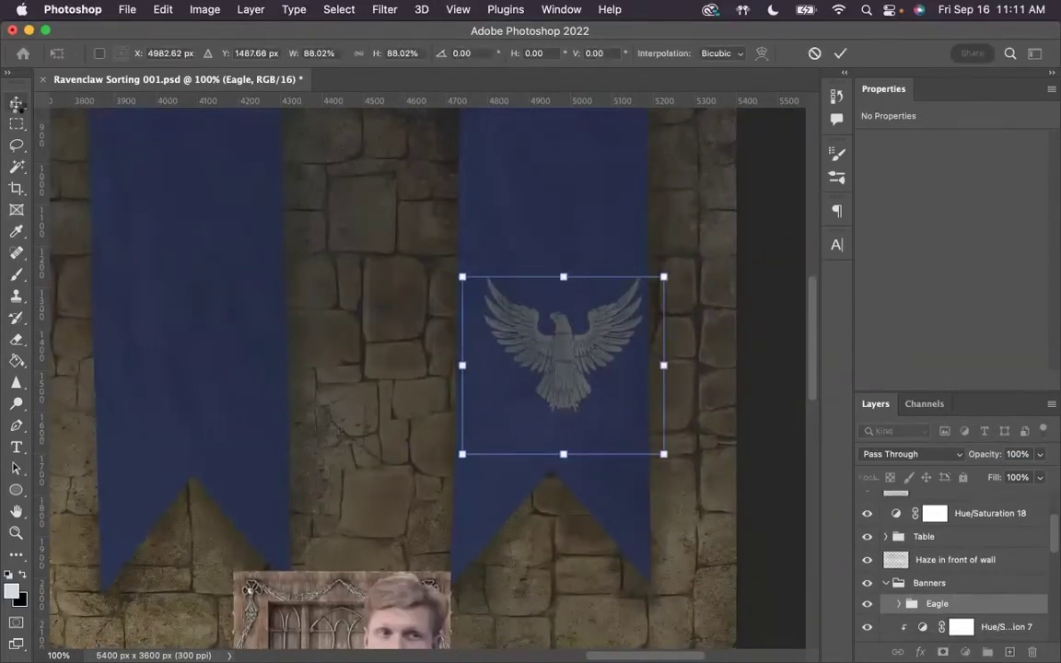
# Copy the resized eagle onto the neighbouring banner and enlarge the brush for the window's inner ring
pyautogui.press('Return')
pyautogui.moveTo(516, 311); pyautogui.dragTo(195, 311)
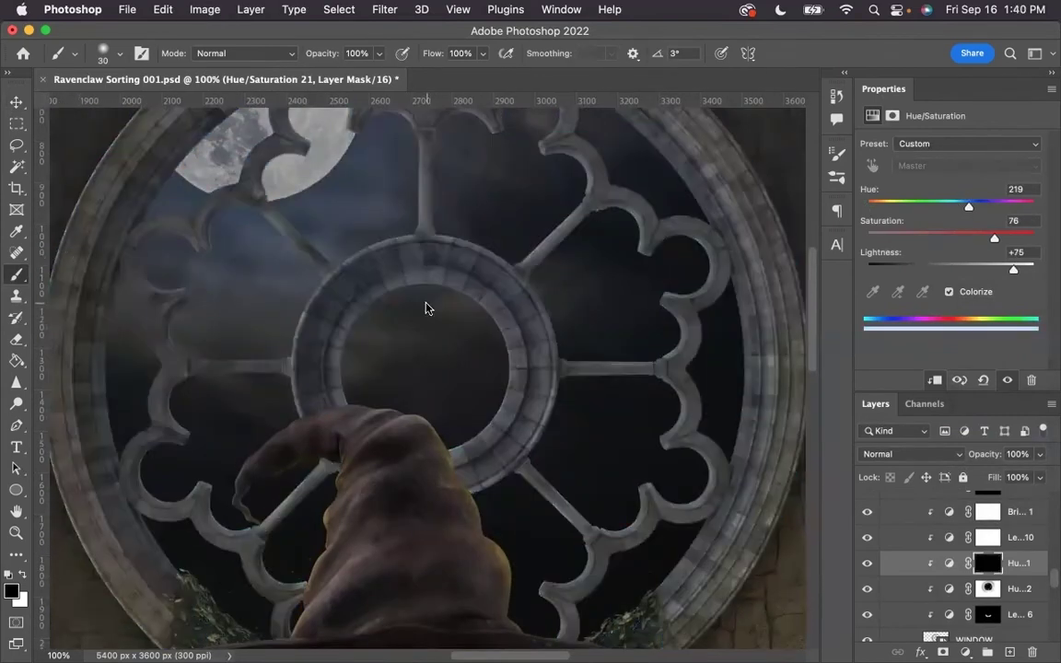
pyautogui.rightClick(426, 308)
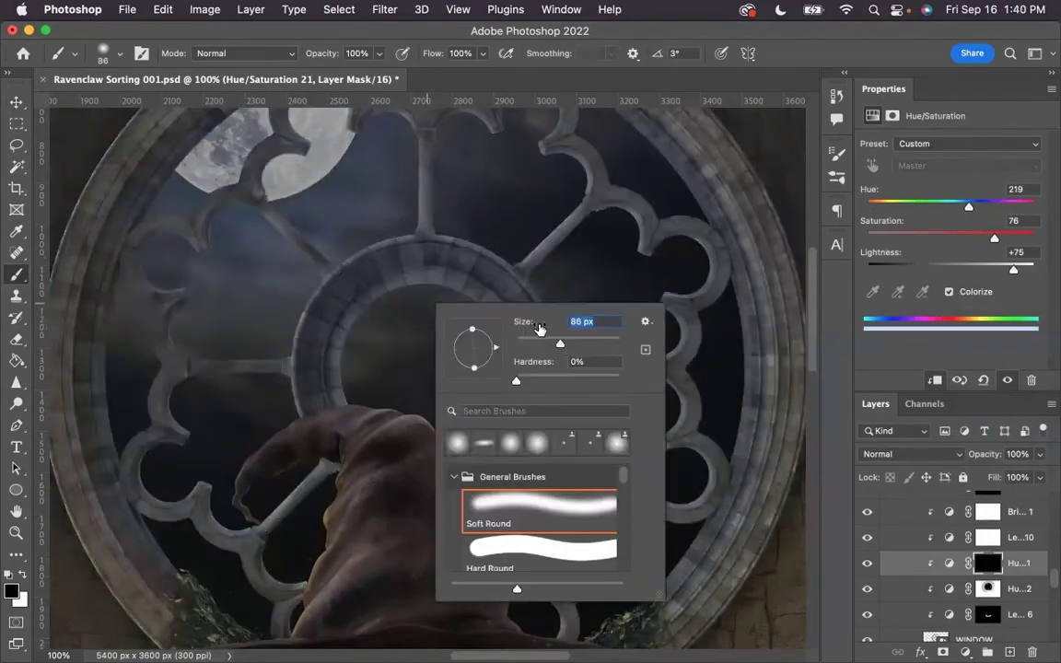
pyautogui.moveTo(438, 277)
pyautogui.mouseDown()
pyautogui.moveTo(385, 306)
pyautogui.moveTo(433, 406)
pyautogui.mouseUp()
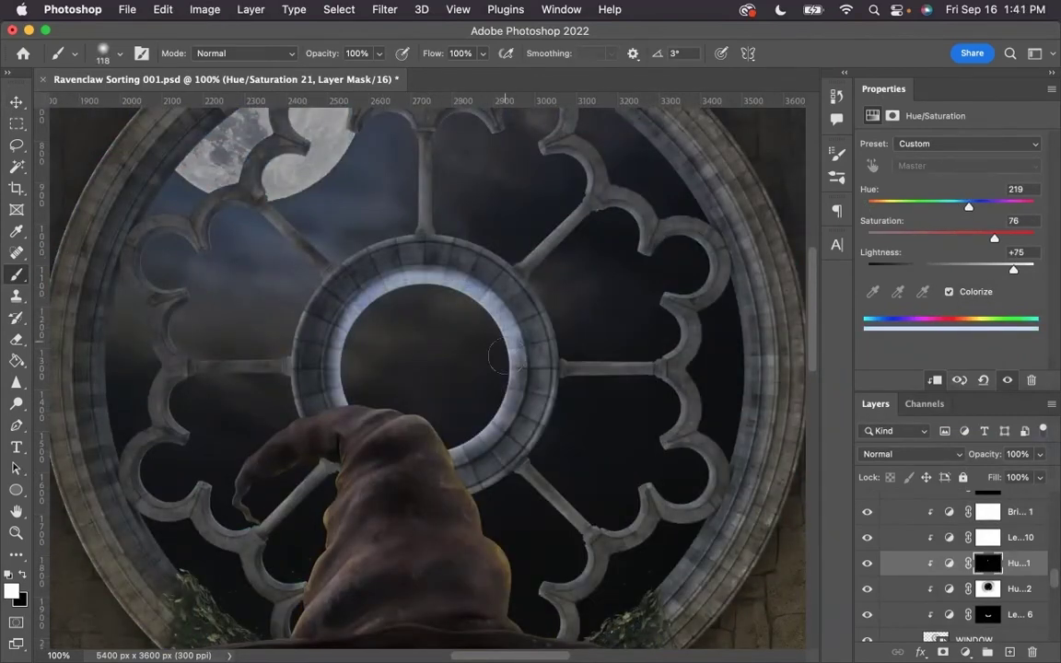
# Set brush opacity to 45% and fill Layer 9 with a vertical grey gradient haze
pyautogui.press('4')
pyautogui.press('5')
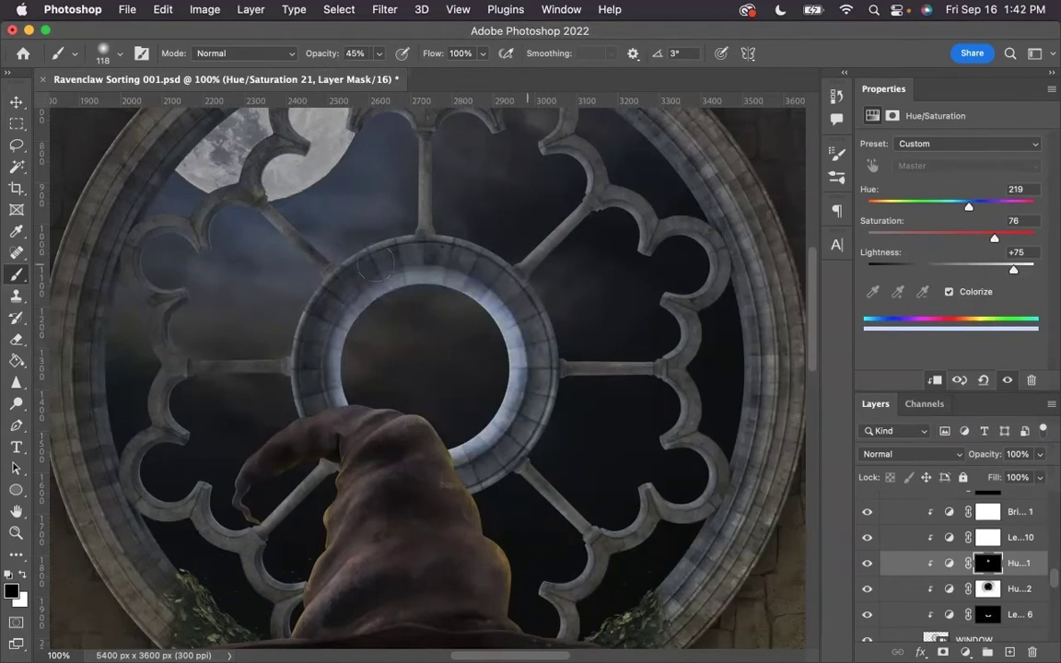
pyautogui.scroll(5, 615, 217)
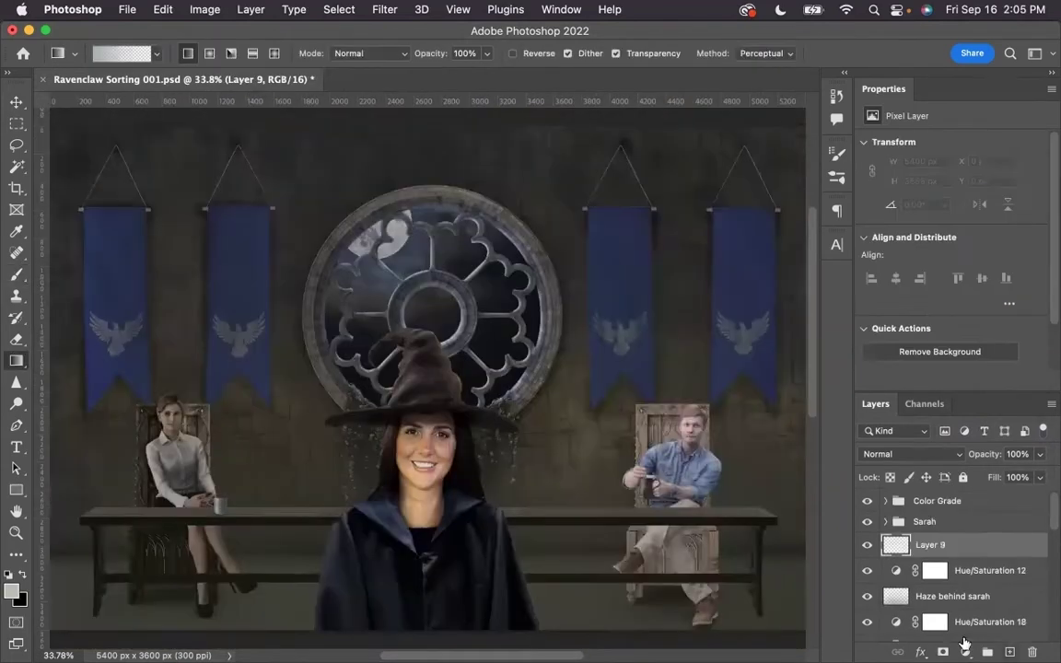
pyautogui.moveTo(405, 269); pyautogui.dragTo(410, 552)
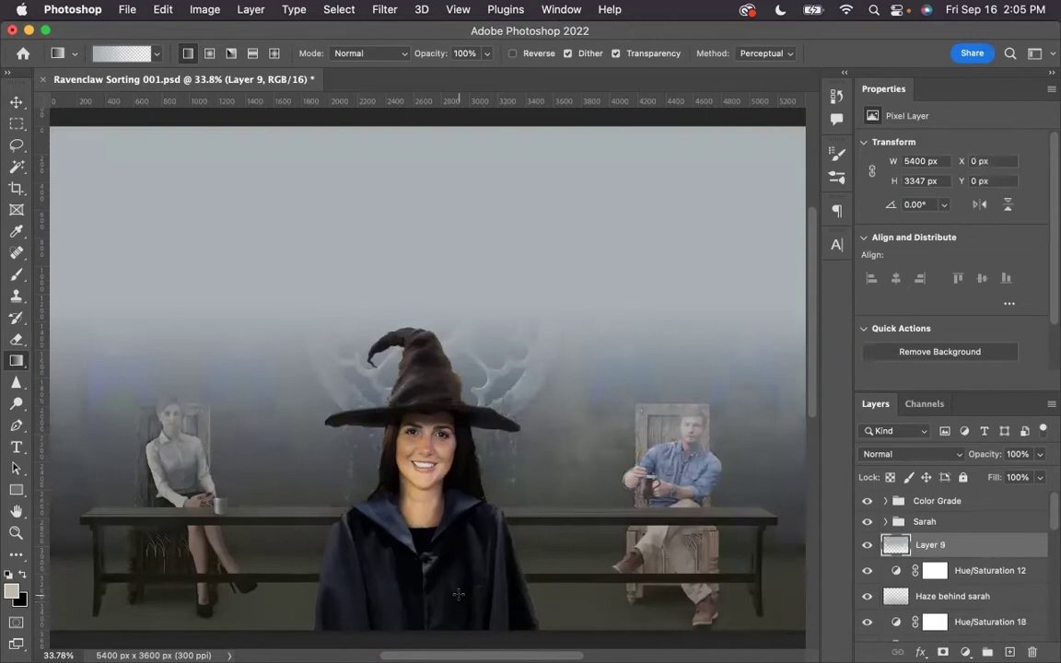
# Transform Layer 9's haze into a tapered, perspective light beam over the hatted girl
pyautogui.hotkey('ctrl', 't')
pyautogui.moveTo(807, 360); pyautogui.dragTo(568, 360)
pyautogui.moveTo(569, 594)
pyautogui.mouseDown()
pyautogui.moveTo(667, 587)
pyautogui.moveTo(748, 608)
pyautogui.mouseUp()
pyautogui.press('Return')
pyautogui.hotkey('ctrl', 't')
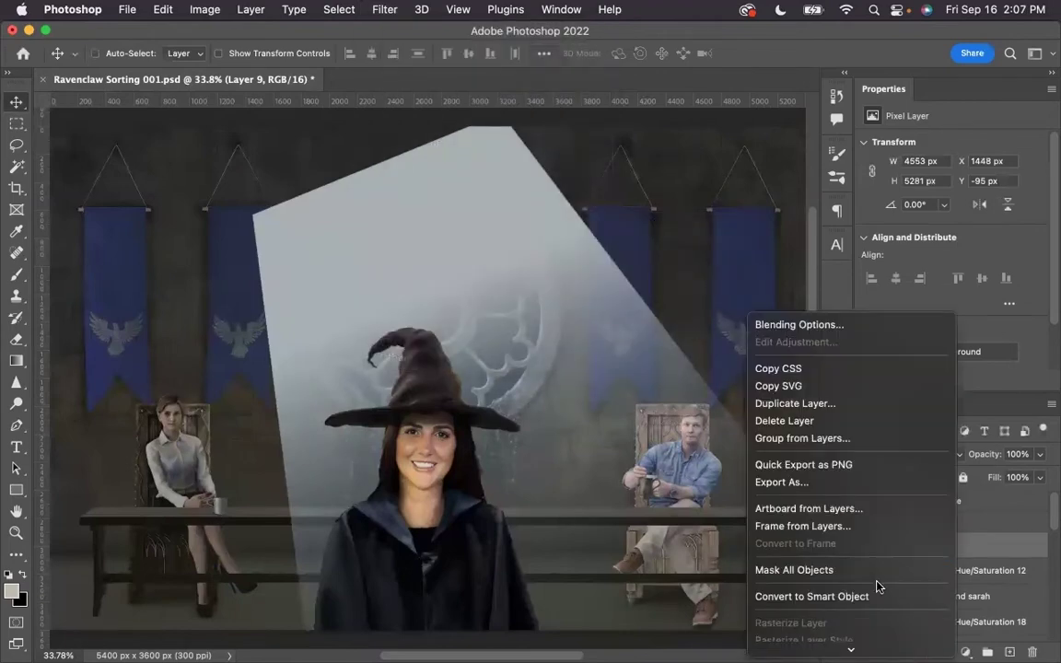